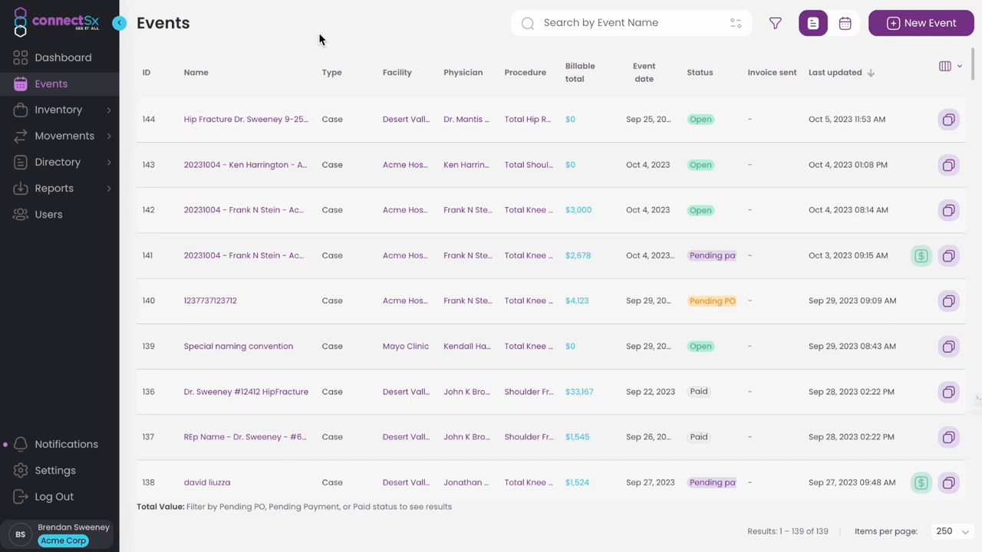
# Open the 'Hip Fracture Dr. Sweeney 9-25-2023' event in row 144 of the Events list
pyautogui.click(262, 122)
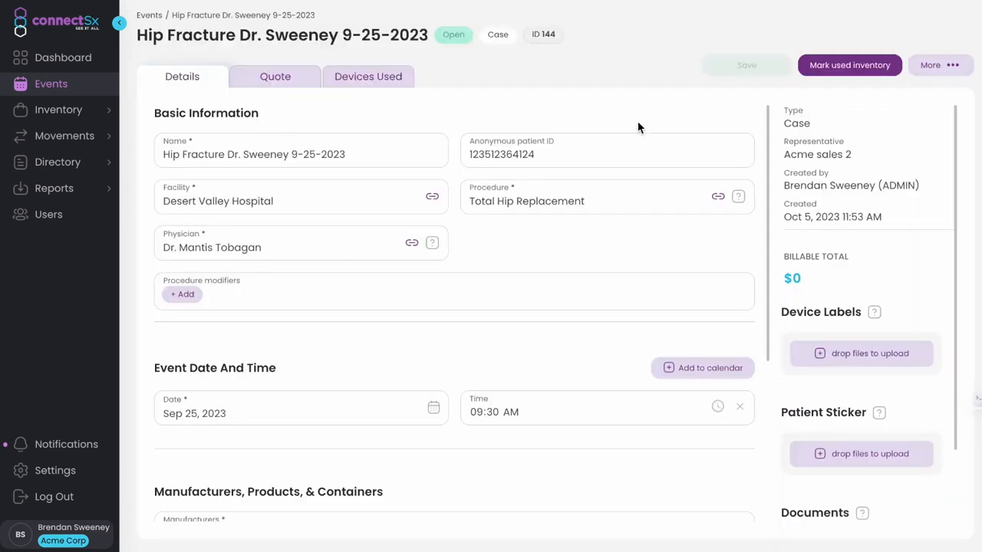
# Open the Mark Used Inventory dialog for event 144
pyautogui.click(851, 66)
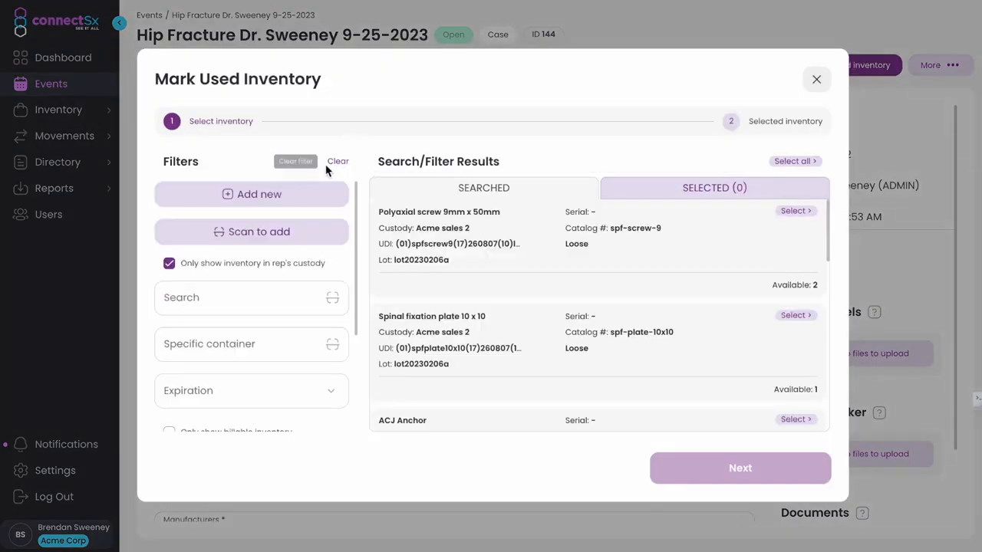
pyautogui.click(283, 197)
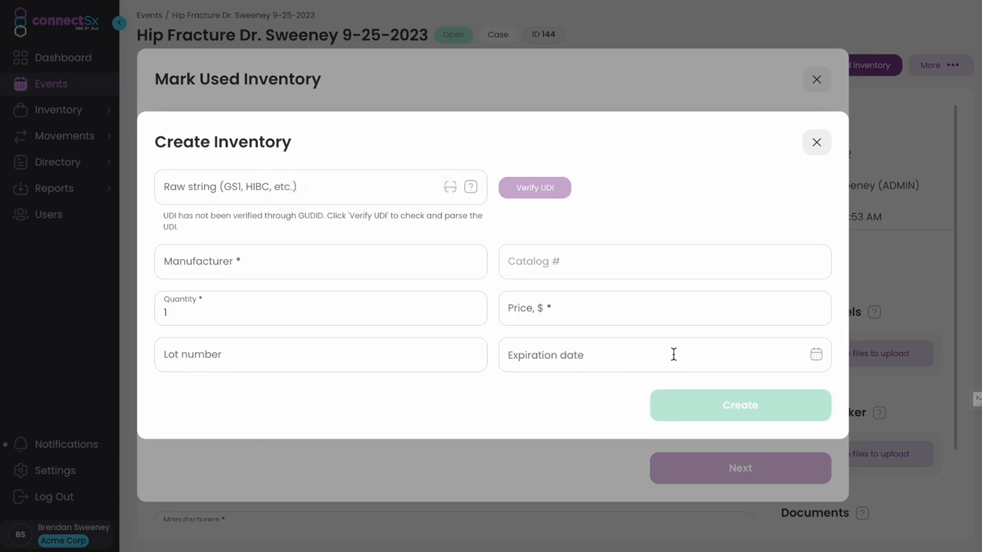
pyautogui.click(816, 142)
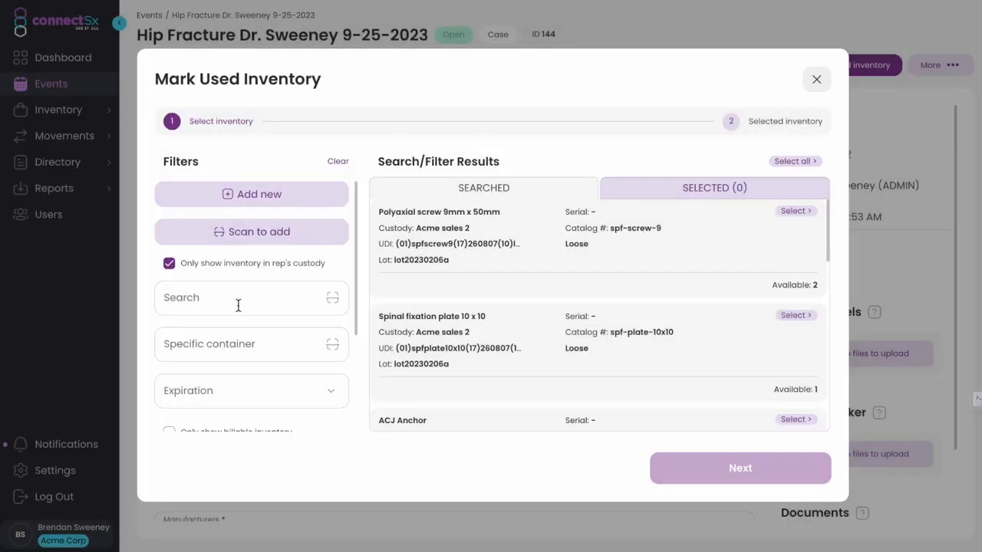
pyautogui.click(261, 234)
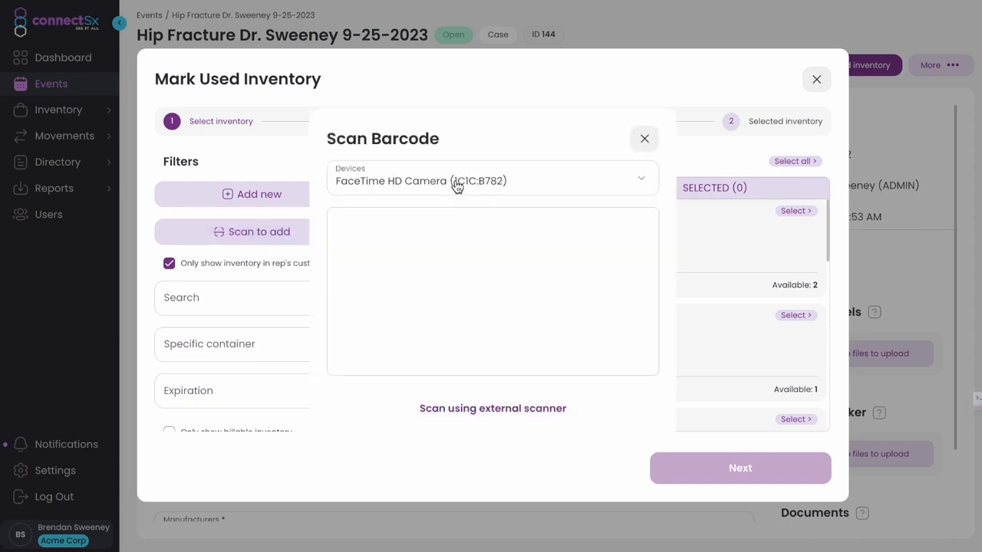
pyautogui.click(590, 139)
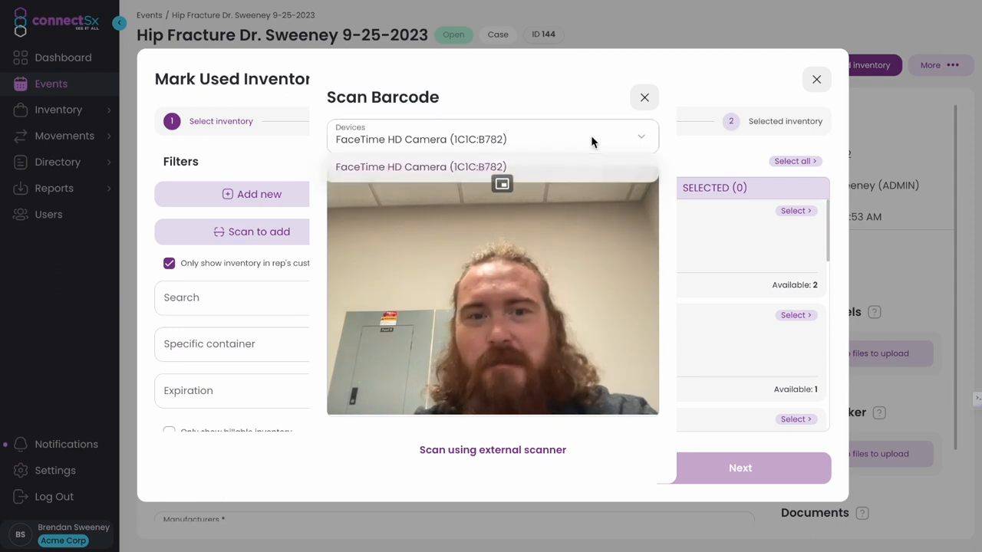
pyautogui.click(644, 100)
pyautogui.click(644, 100)
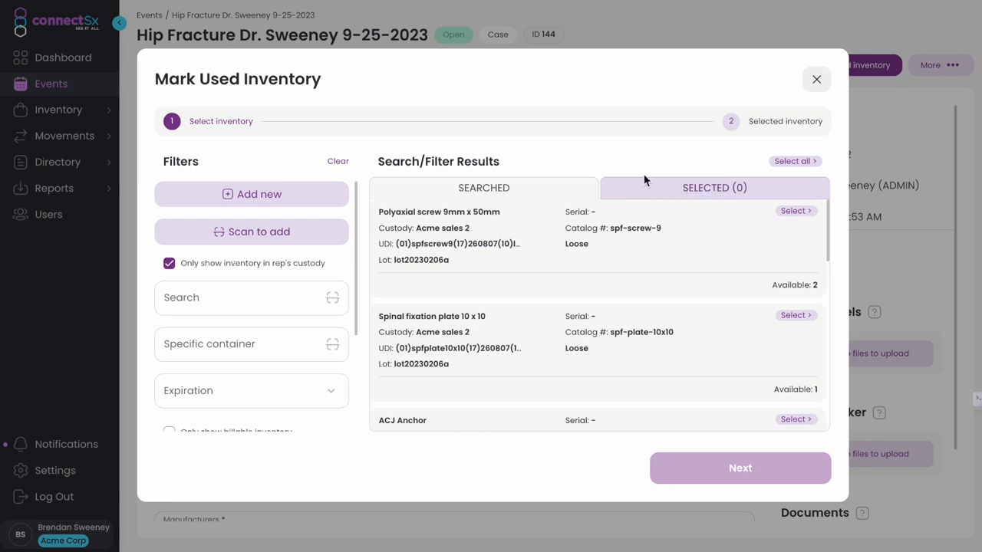
pyautogui.scroll(-2, 257, 268)
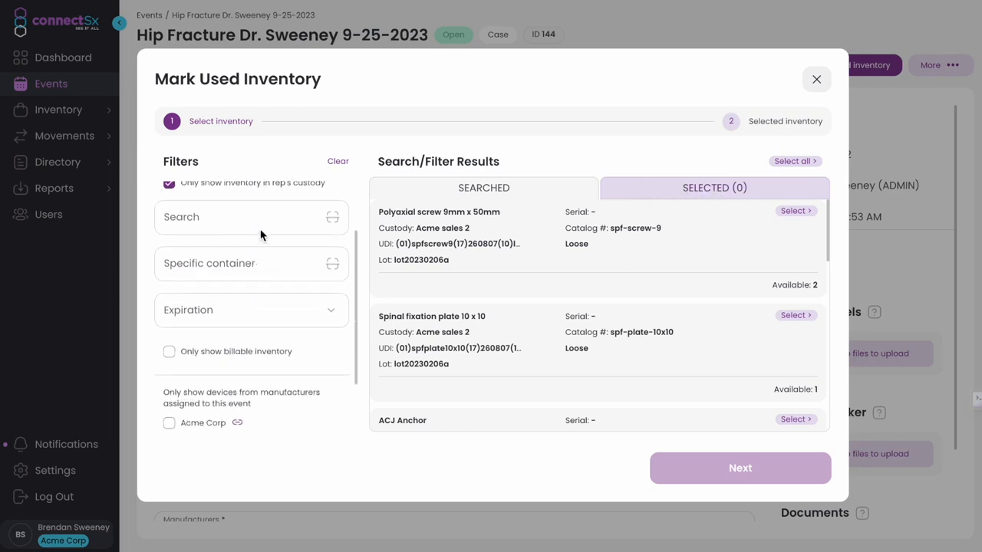
pyautogui.scroll(-2, 242, 212)
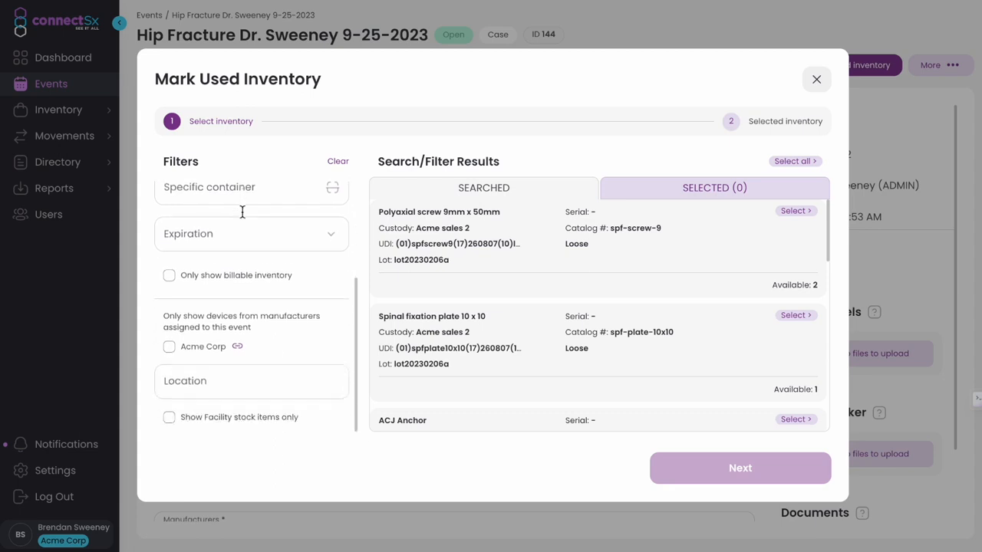
pyautogui.scroll(2, 242, 213)
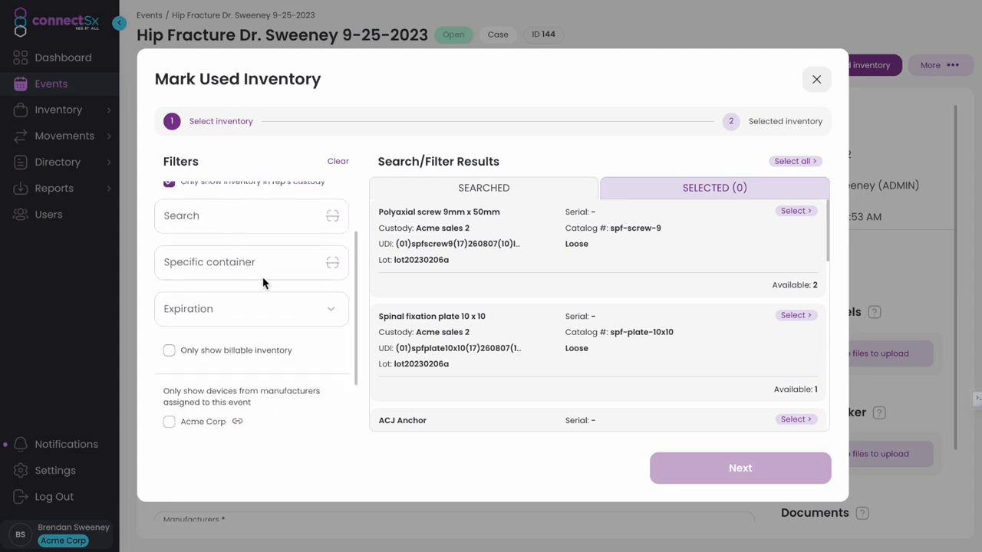
pyautogui.click(259, 263)
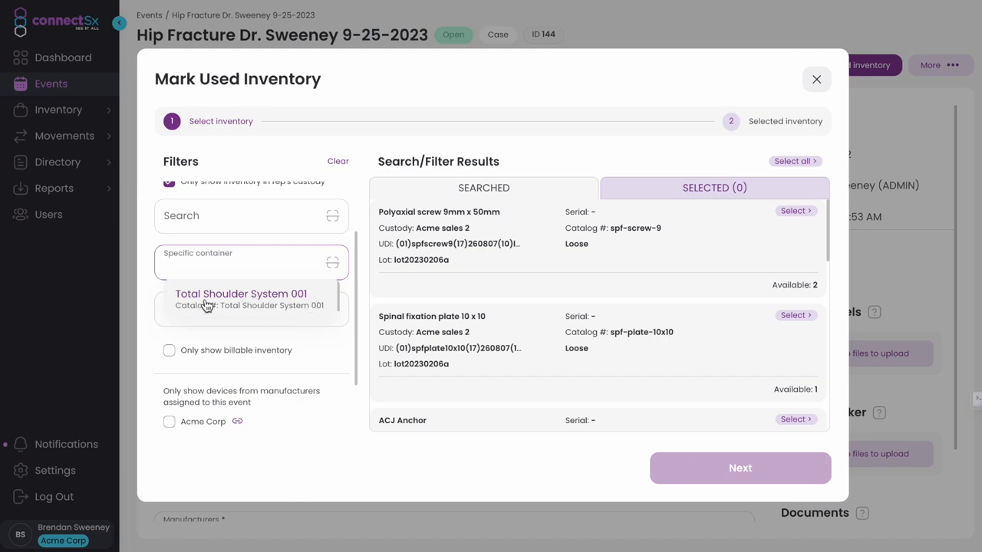
pyautogui.click(347, 295)
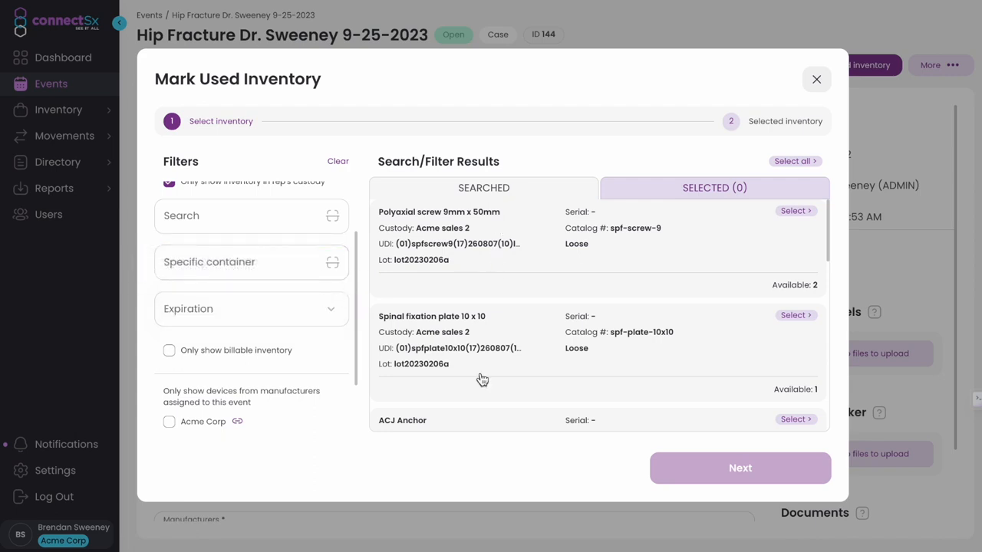
pyautogui.click(268, 313)
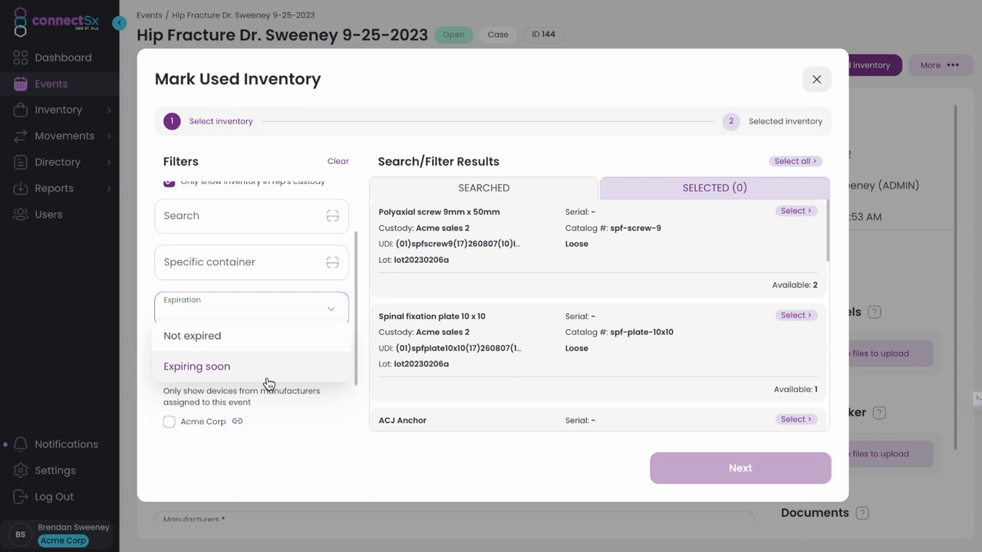
pyautogui.click(148, 281)
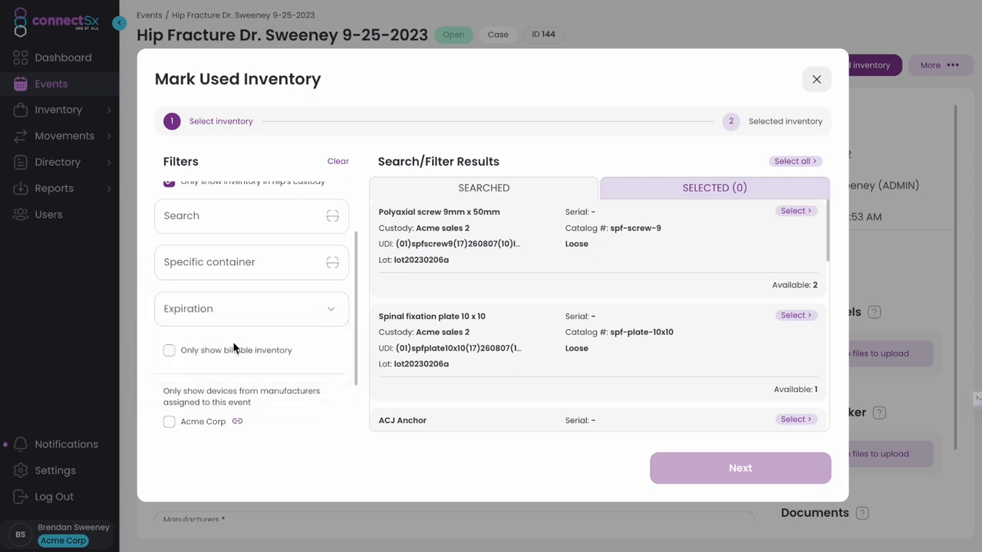
pyautogui.scroll(-2, 260, 372)
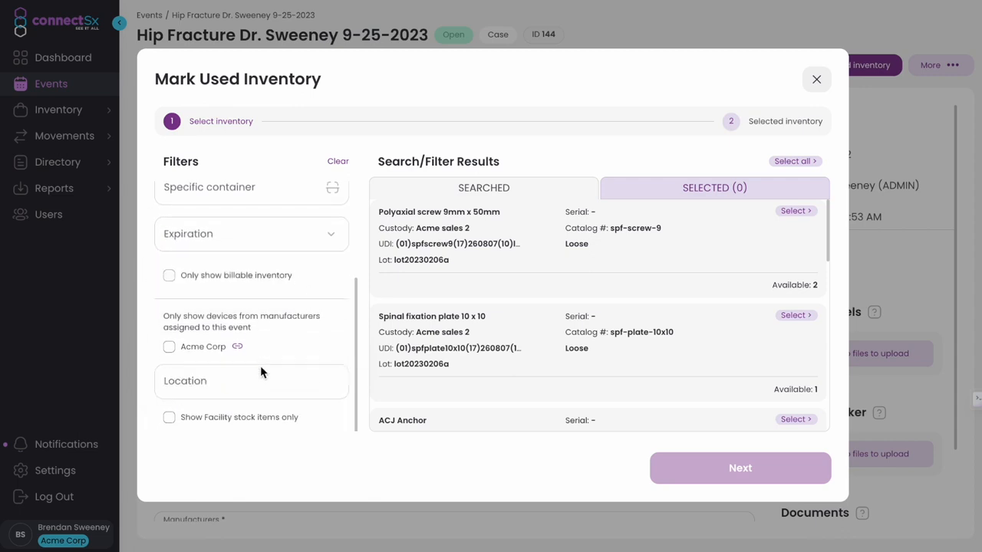
pyautogui.scroll(4, 260, 372)
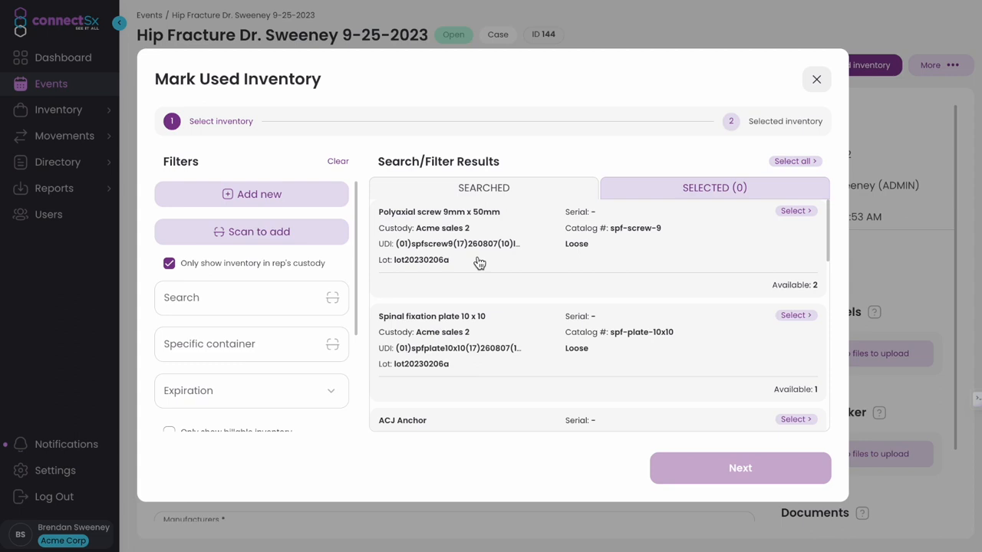
pyautogui.click(168, 263)
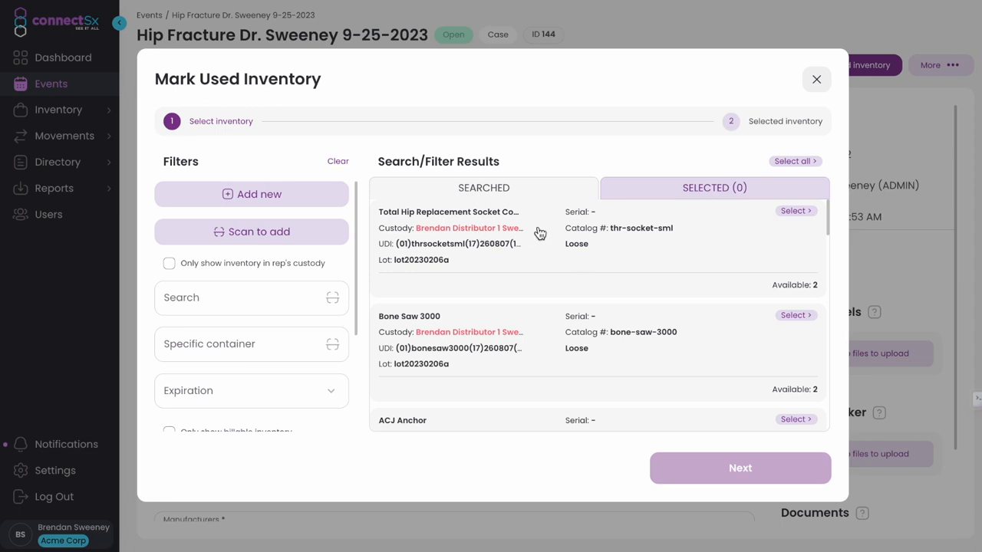
pyautogui.click(170, 264)
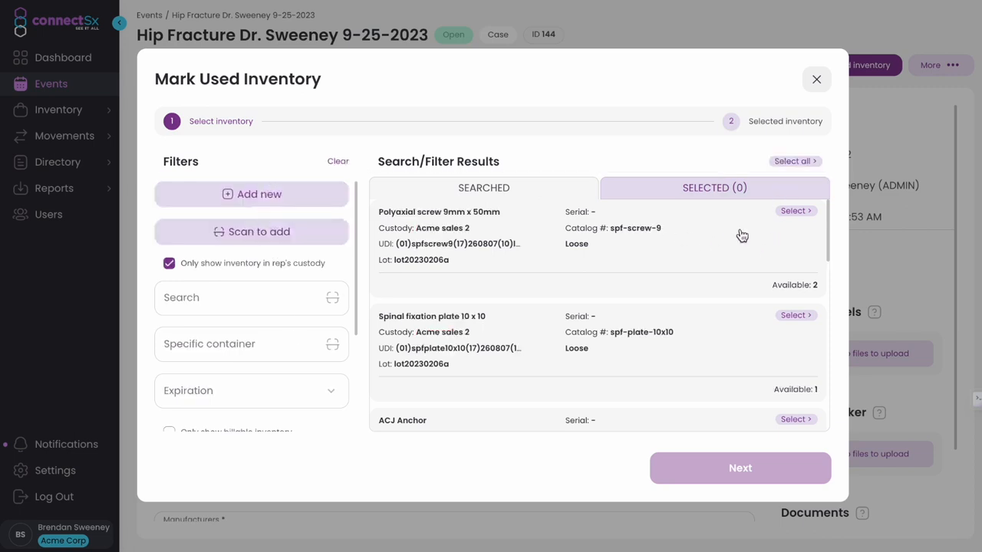
# Select Polyaxial screw 9mm x 50mm, ACJ Anchor and Cortical Screw Drill, then view the SELECTED (3) list
pyautogui.click(742, 235)
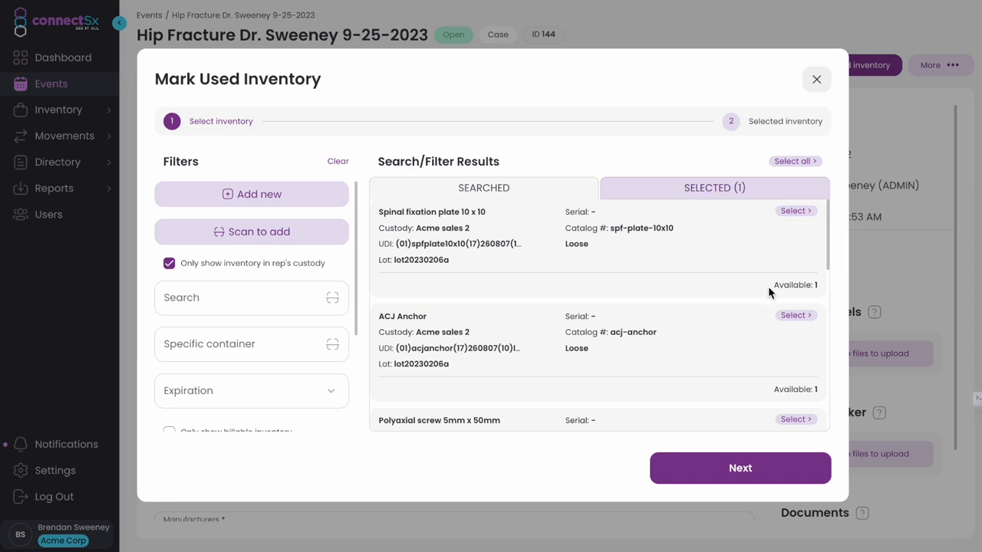
pyautogui.click(745, 353)
pyautogui.scroll(-2, 746, 354)
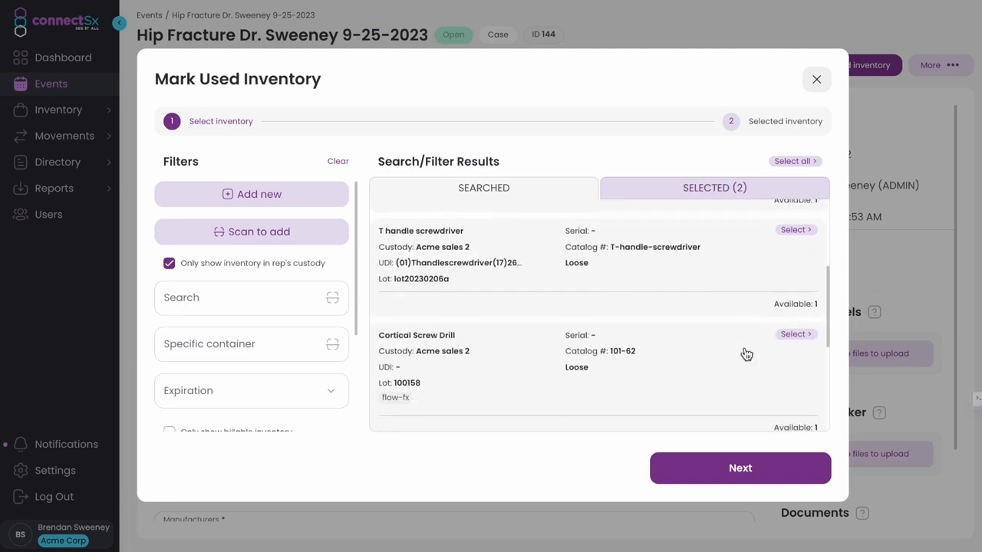
pyautogui.click(744, 381)
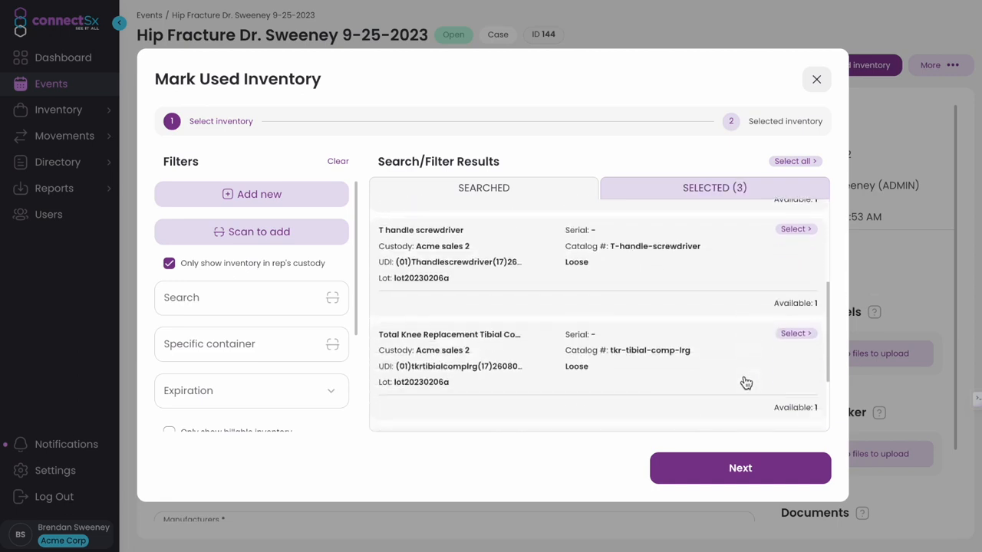
pyautogui.click(723, 195)
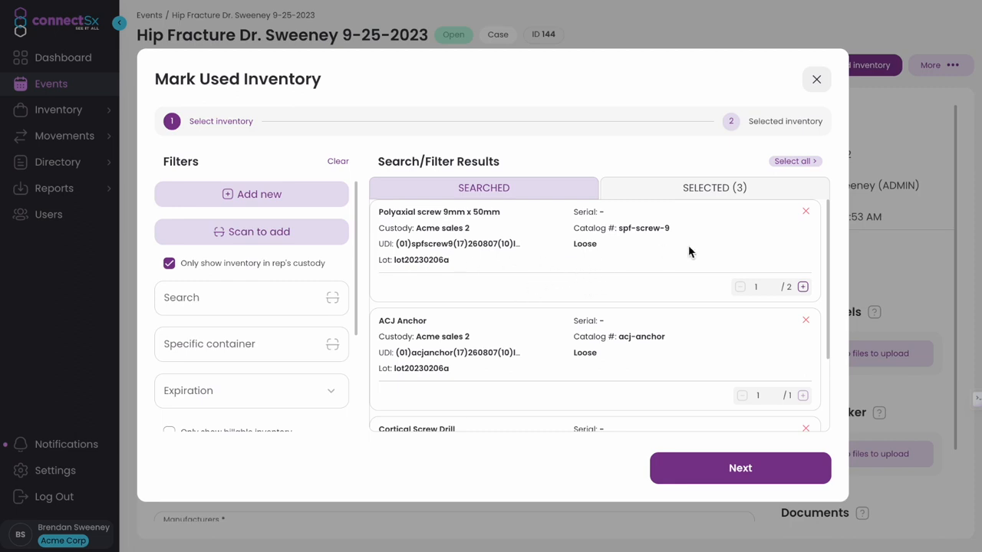
# Raise the Polyaxial screw 9mm x 50mm quantity to 2
pyautogui.doubleClick(757, 287)
pyautogui.doubleClick(787, 288)
pyautogui.click(802, 286)
pyautogui.click(757, 287)
# Review the selected inventory and mark the devices as used, totalling 4 devices at $789
pyautogui.scroll(-1, 667, 271)
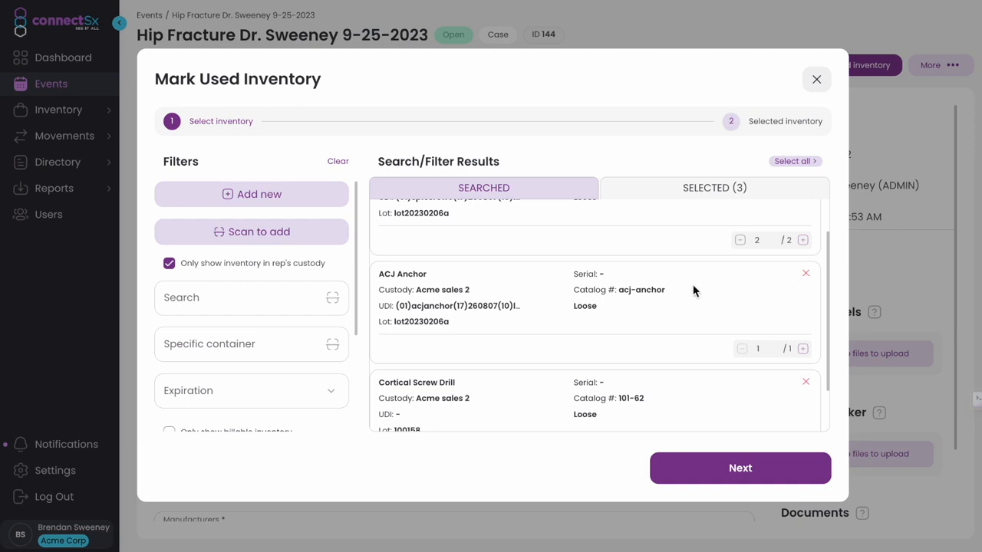
pyautogui.scroll(-1, 690, 337)
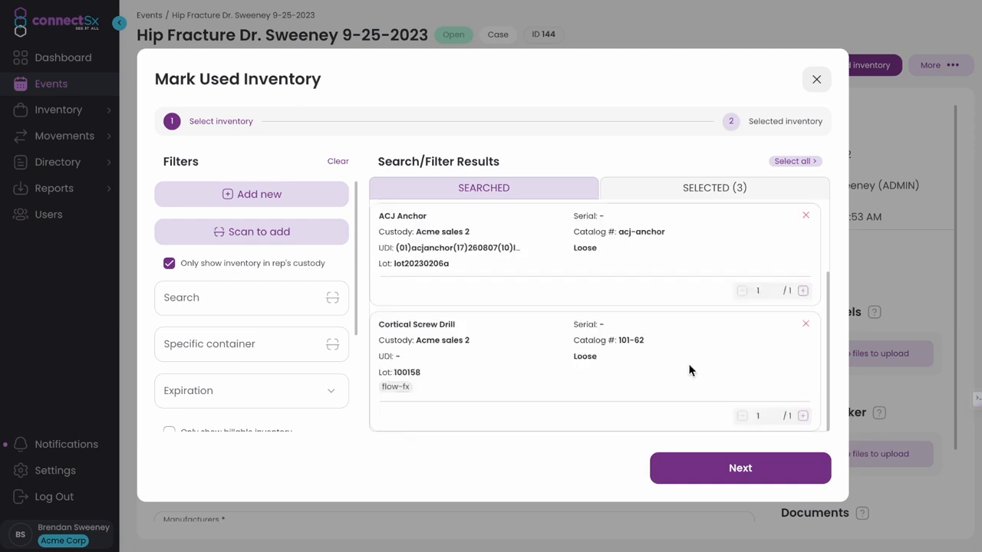
pyautogui.click(735, 470)
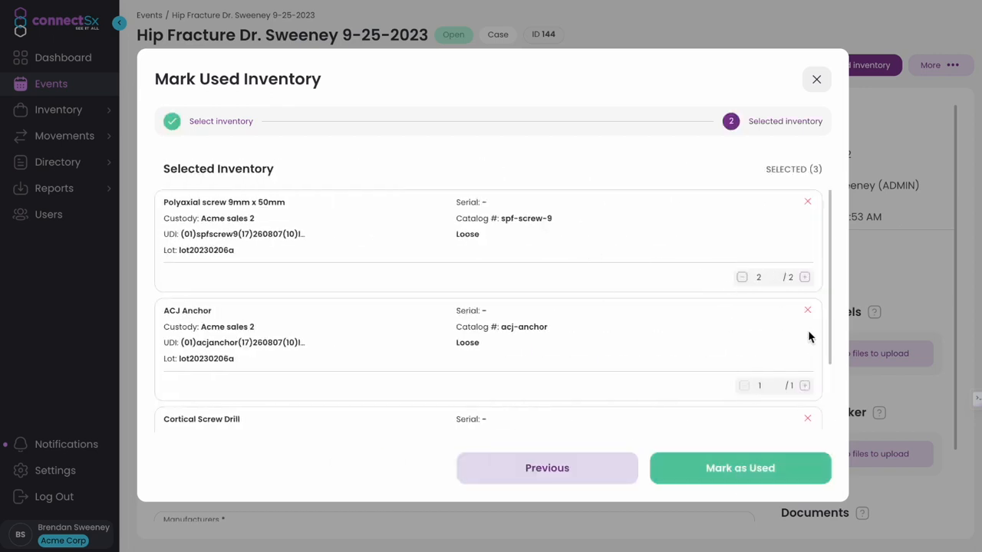
pyautogui.scroll(-2, 728, 385)
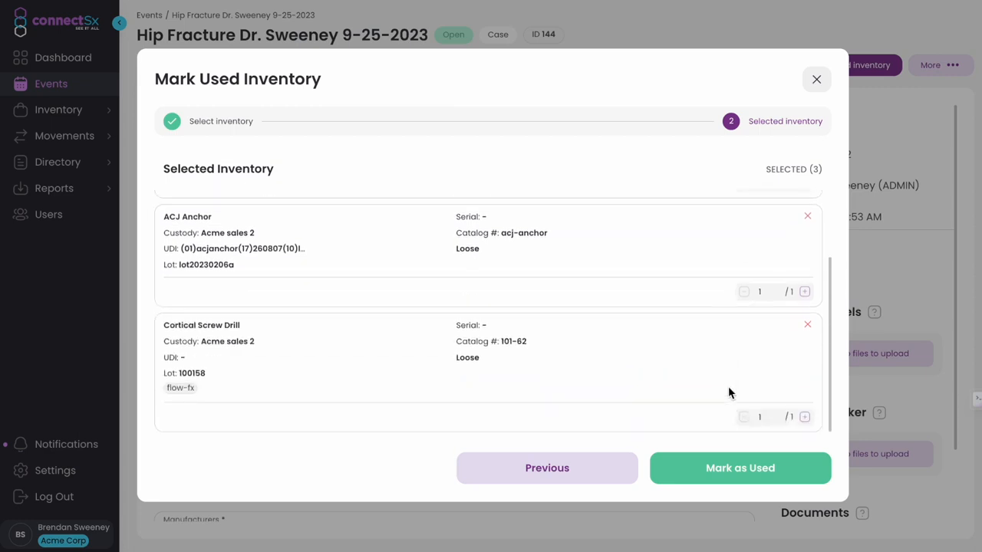
pyautogui.click(744, 477)
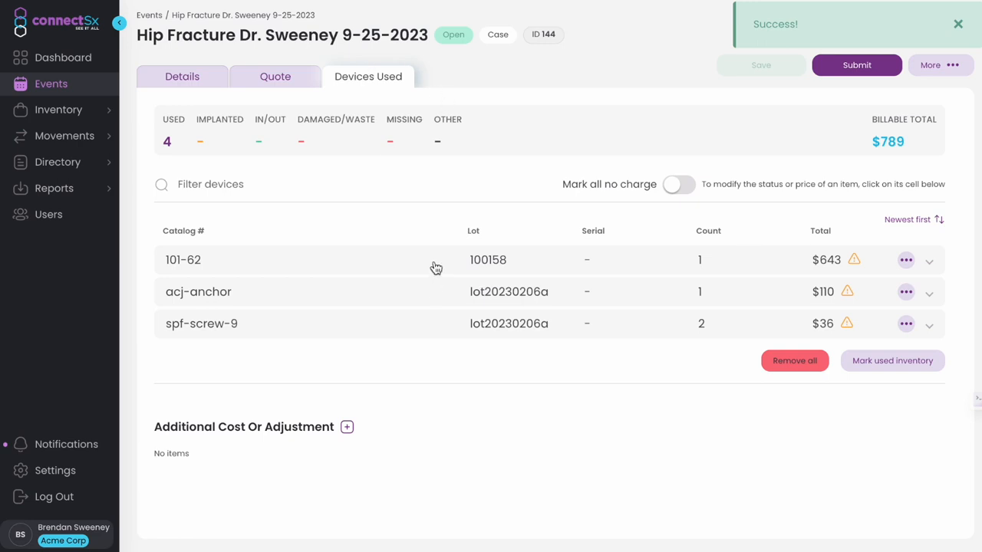
# Expand the 101-62 Cortical Screw Drill row and inspect the warning beside its $643 price
pyautogui.click(403, 264)
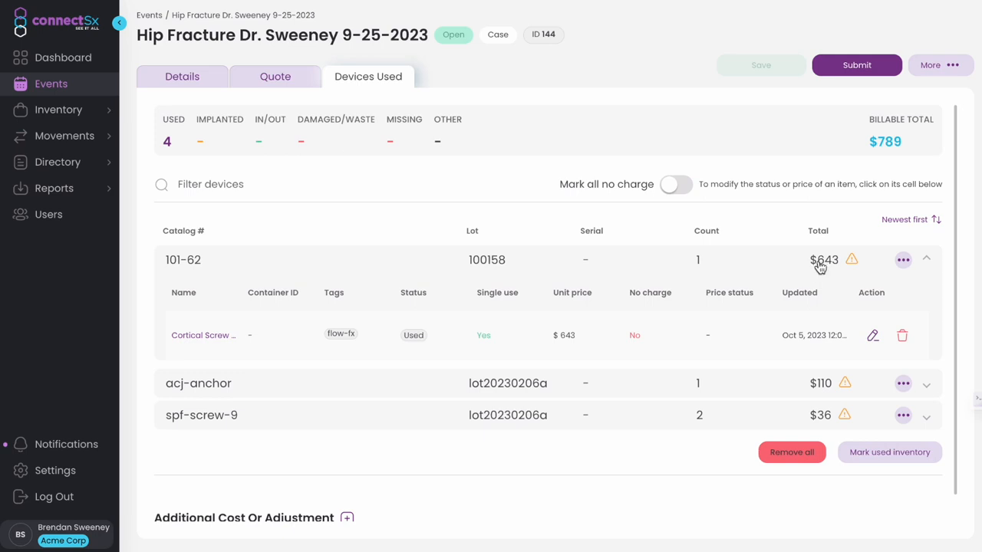
pyautogui.moveTo(855, 264)
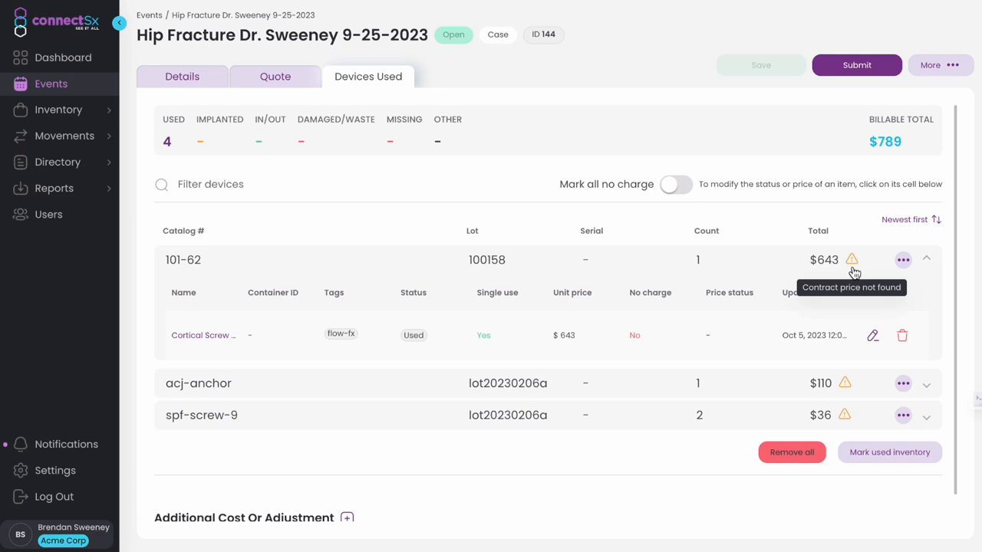
# Change the Cortical Screw Drill's unit price to 647, keeping status Used and single use on, and save
pyautogui.click(873, 338)
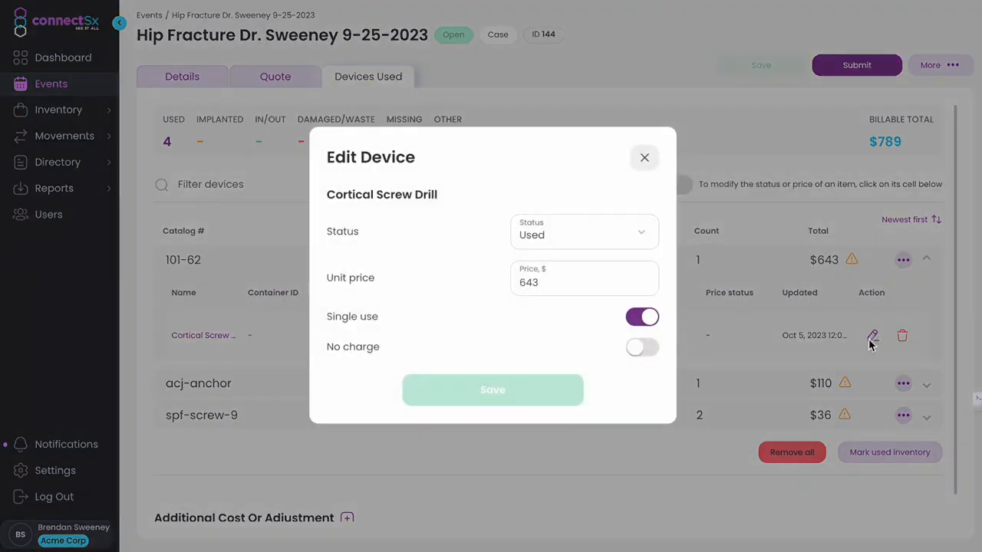
pyautogui.click(567, 238)
pyautogui.click(457, 251)
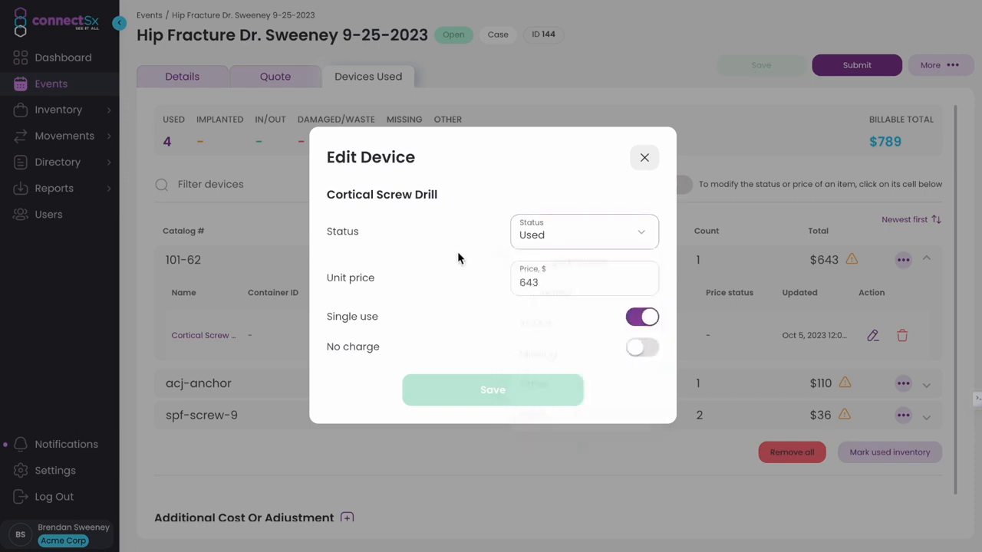
pyautogui.click(569, 289)
pyautogui.press('BackSpace')
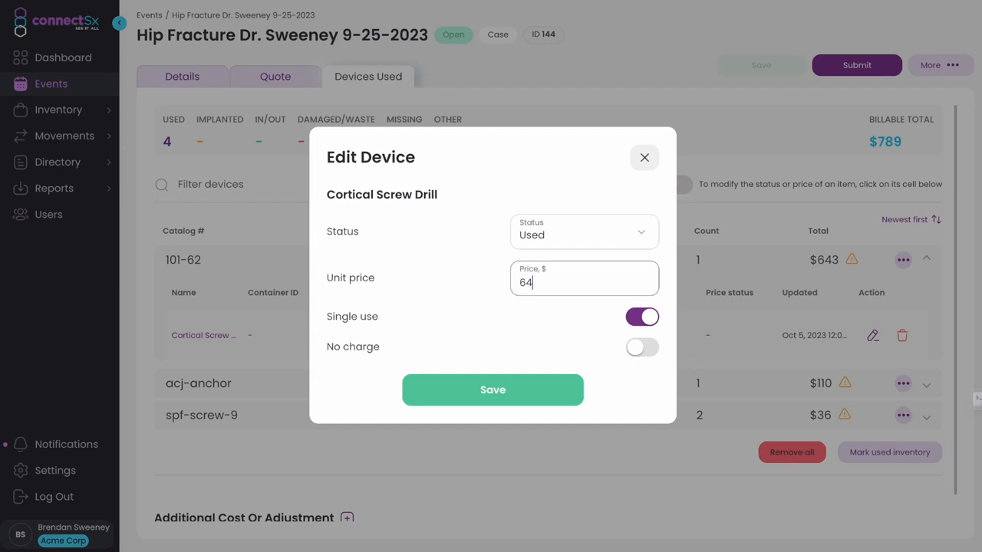
pyautogui.write('7')
pyautogui.click(650, 320)
pyautogui.click(636, 322)
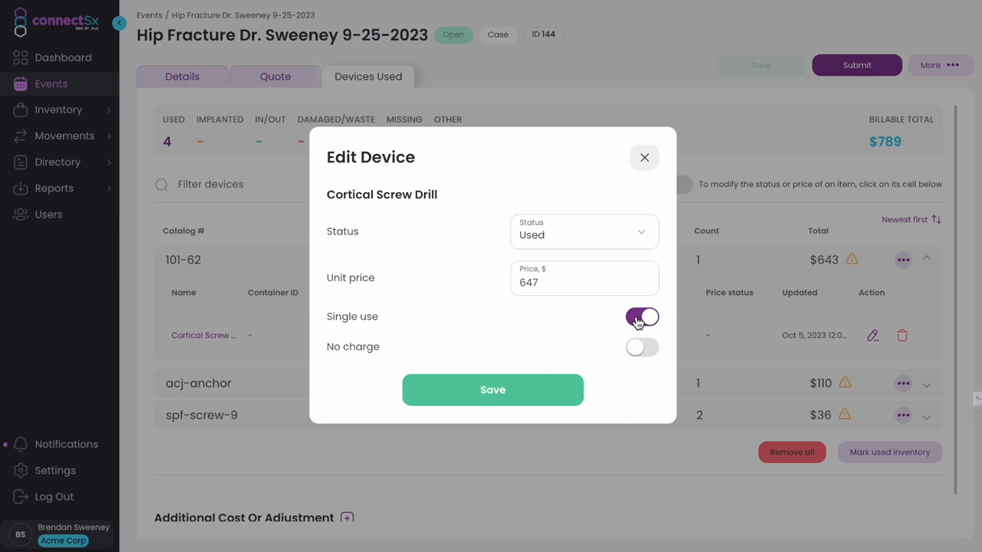
pyautogui.click(637, 322)
pyautogui.click(636, 322)
pyautogui.click(497, 393)
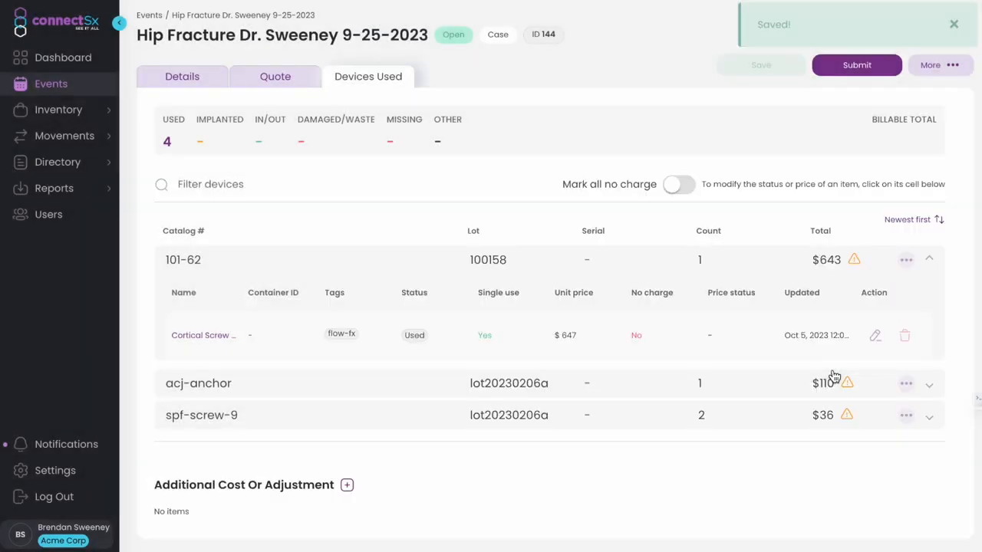
pyautogui.click(430, 390)
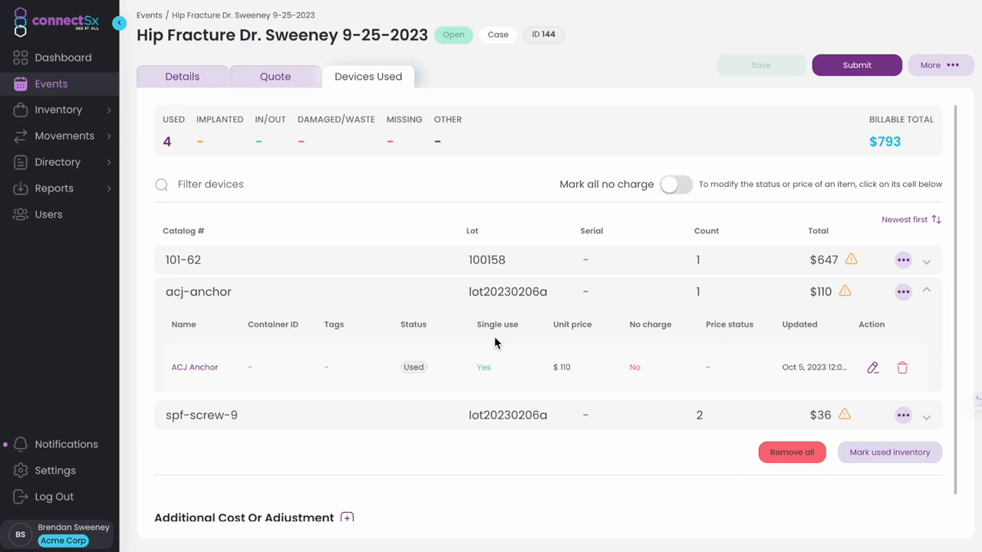
# Add an additional cost line 'Shipping Charge' for 100 and save it
pyautogui.scroll(-1, 494, 337)
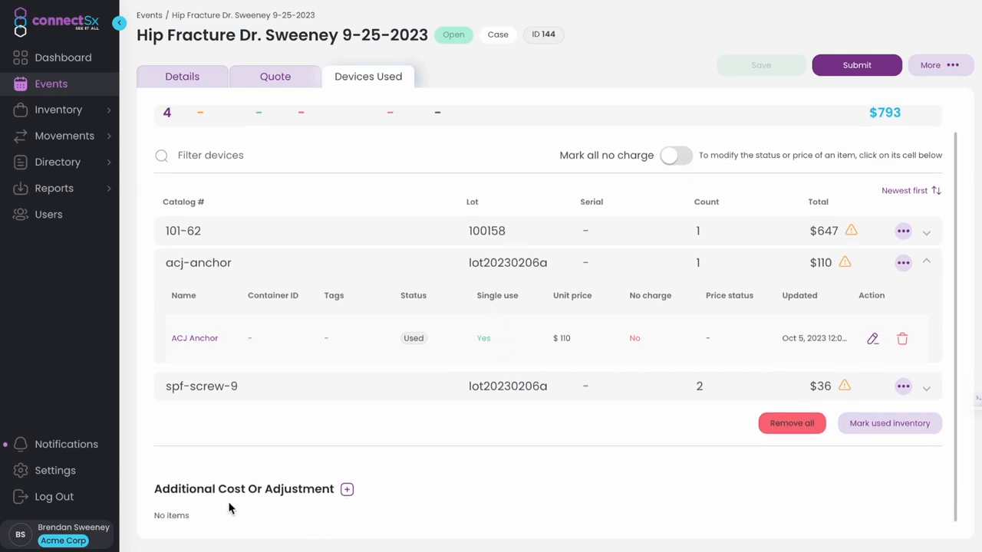
pyautogui.click(347, 489)
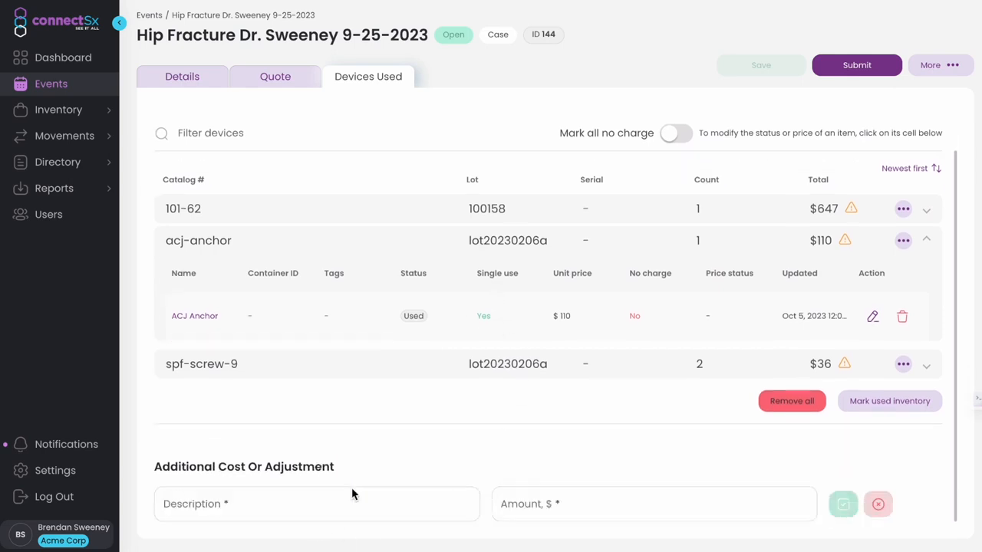
pyautogui.click(324, 511)
pyautogui.write('Shipping')
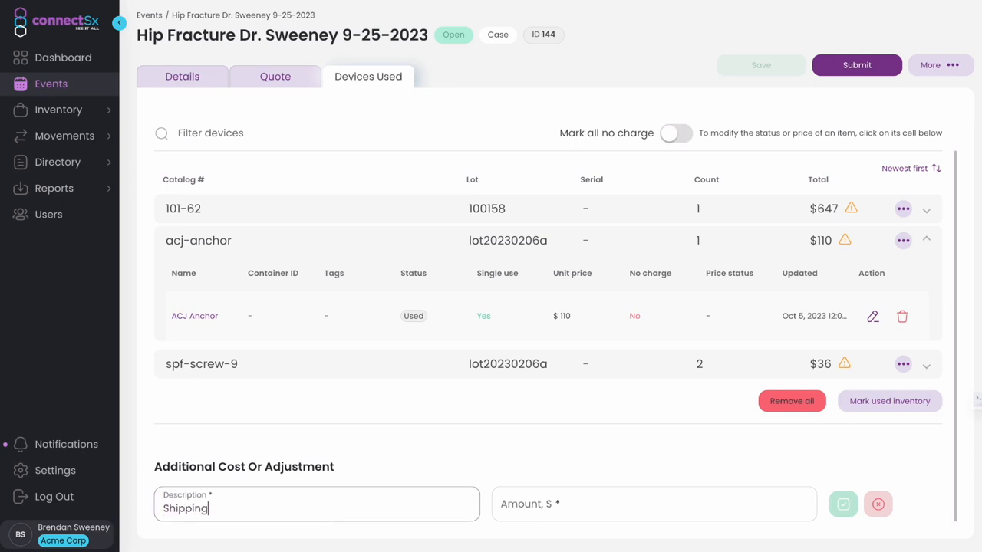
pyautogui.write(' Charge')
pyautogui.press('Tab')
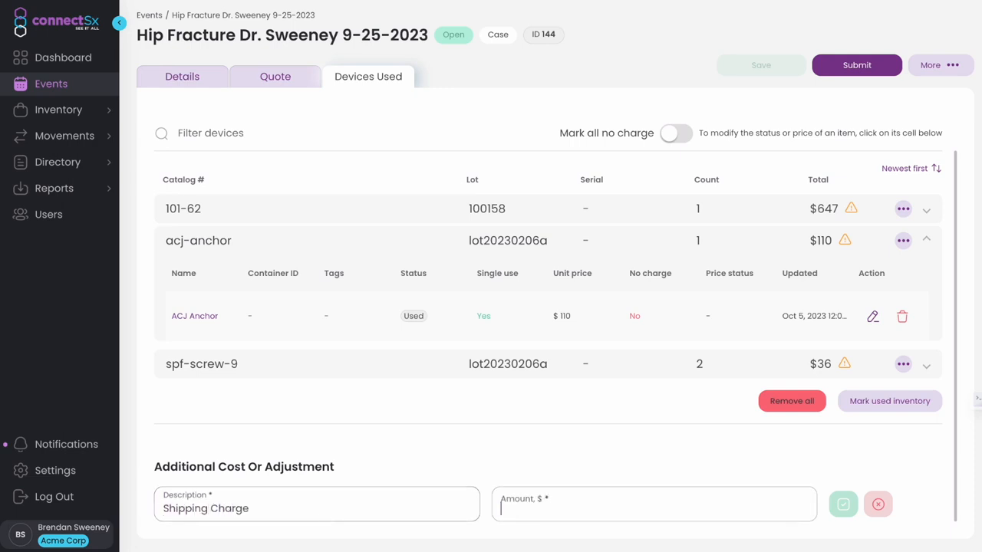
pyautogui.write('100')
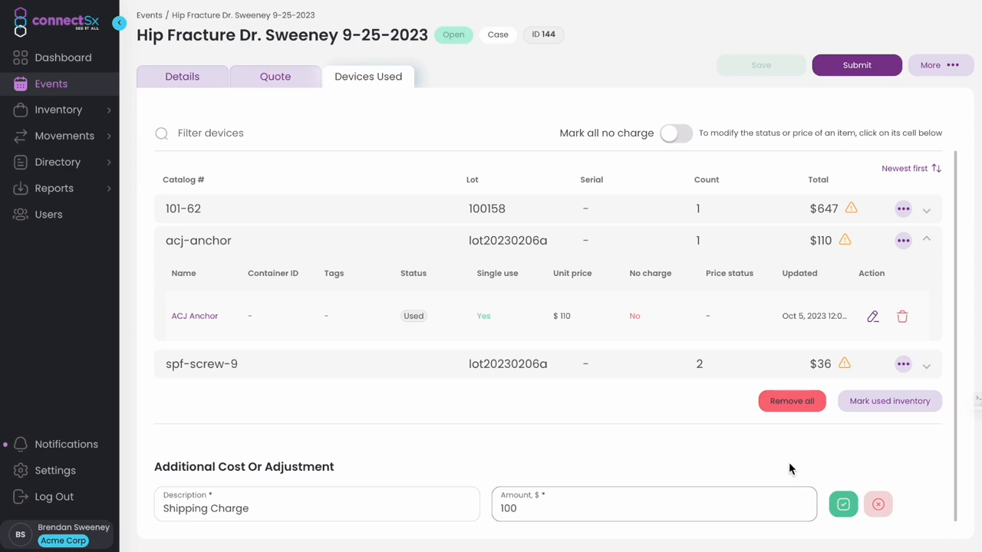
pyautogui.click(843, 506)
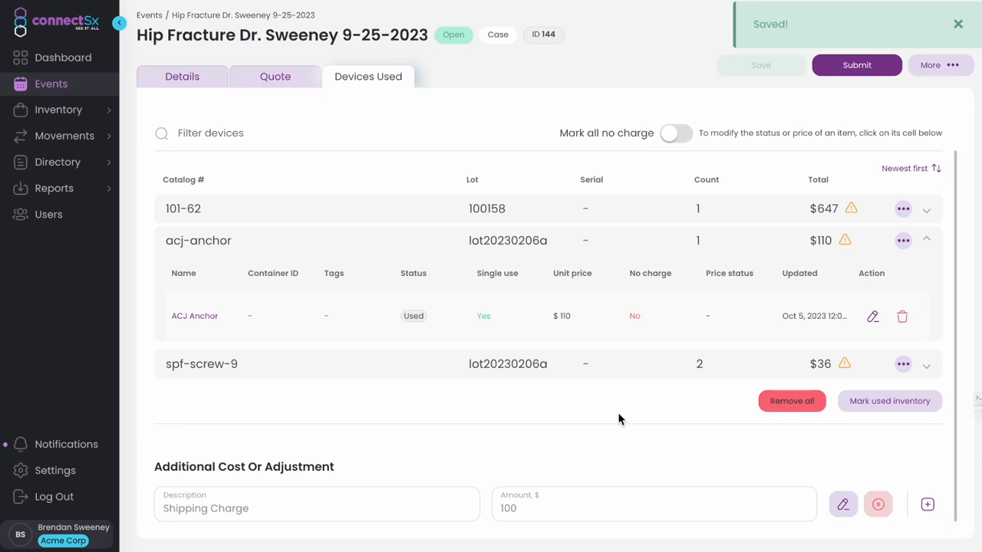
# Start submission with request replenishment left off, and enter the representative's name and signature
pyautogui.click(839, 65)
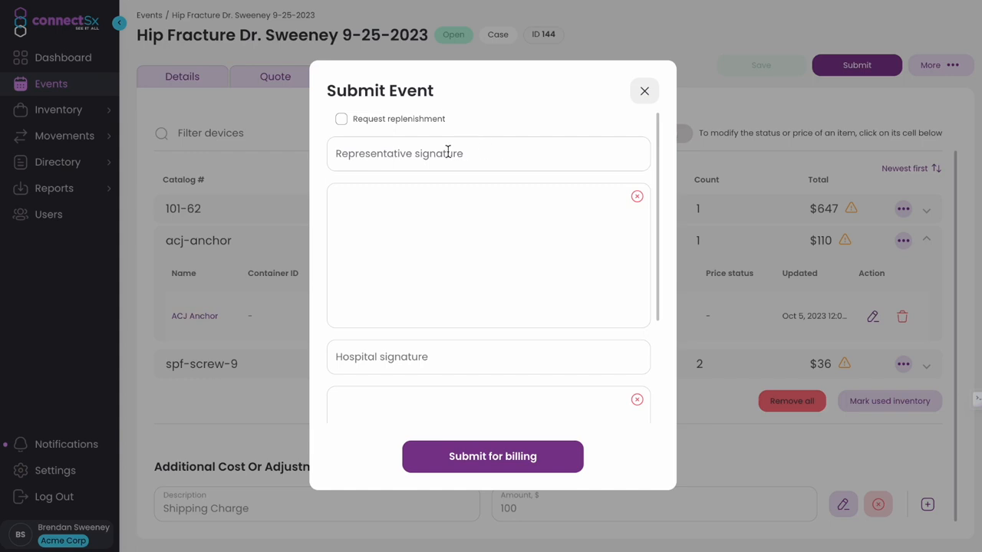
pyautogui.click(346, 127)
pyautogui.click(342, 120)
pyautogui.click(396, 153)
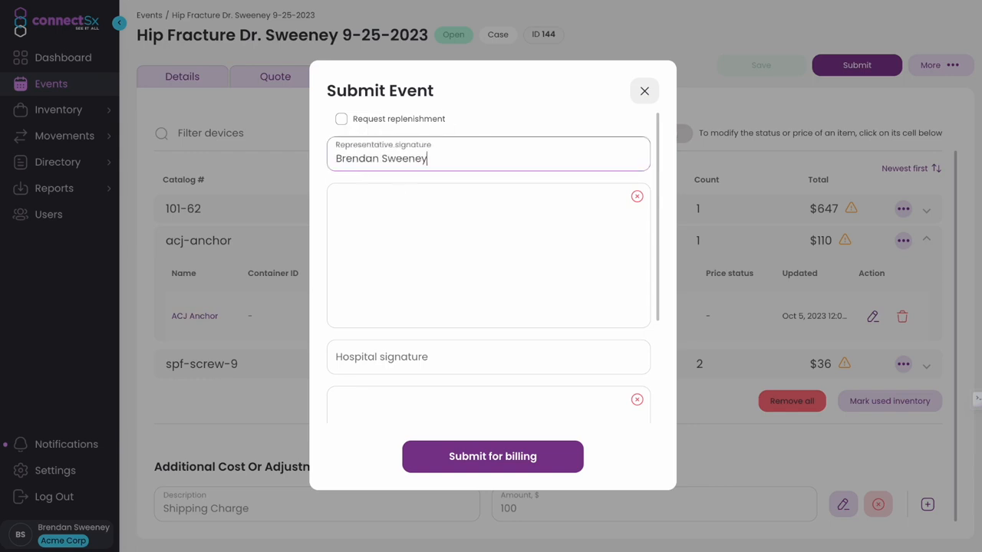
pyautogui.moveTo(353, 224)
pyautogui.mouseDown()
pyautogui.moveTo(346, 279)
pyautogui.moveTo(366, 321)
pyautogui.moveTo(483, 310)
pyautogui.moveTo(479, 255)
pyautogui.moveTo(599, 293)
pyautogui.mouseUp()
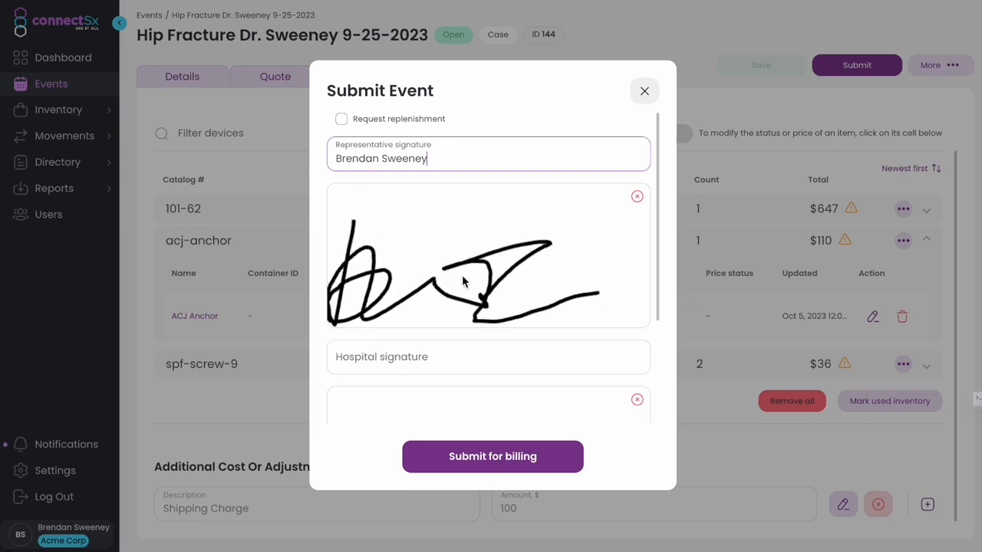
# Enter the hospital signer's name and signature, then submit the event for billing
pyautogui.scroll(-2, 462, 279)
pyautogui.click(417, 257)
pyautogui.write('Nic')
pyautogui.press('BackSpace')
pyautogui.press('BackSpace')
pyautogui.press('BackSpace')
pyautogui.write('Jan')
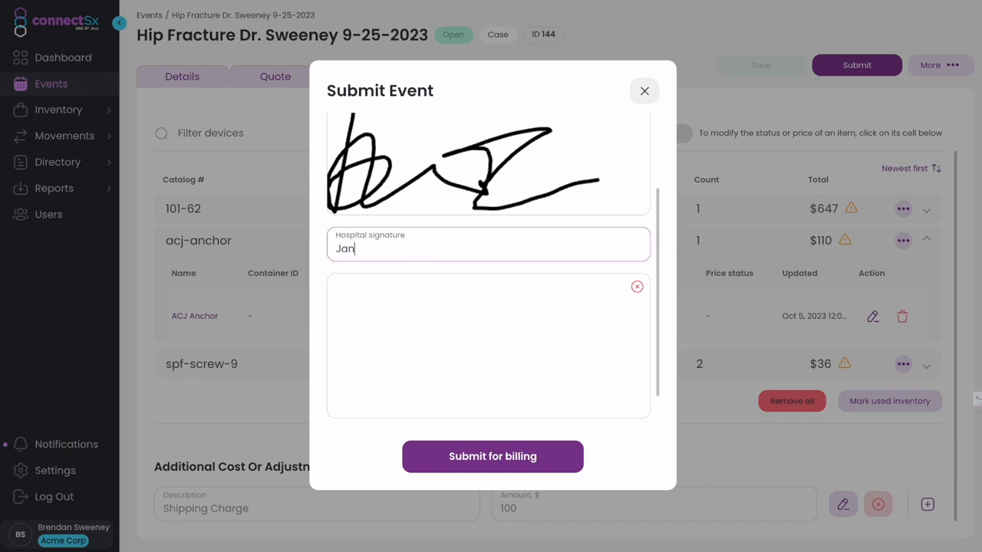
pyautogui.write('e Smith')
pyautogui.moveTo(384, 345)
pyautogui.mouseDown()
pyautogui.moveTo(410, 283)
pyautogui.moveTo(387, 360)
pyautogui.moveTo(438, 328)
pyautogui.moveTo(471, 363)
pyautogui.mouseUp()
pyautogui.moveTo(572, 306)
pyautogui.mouseDown()
pyautogui.moveTo(582, 302)
pyautogui.moveTo(586, 380)
pyautogui.mouseUp()
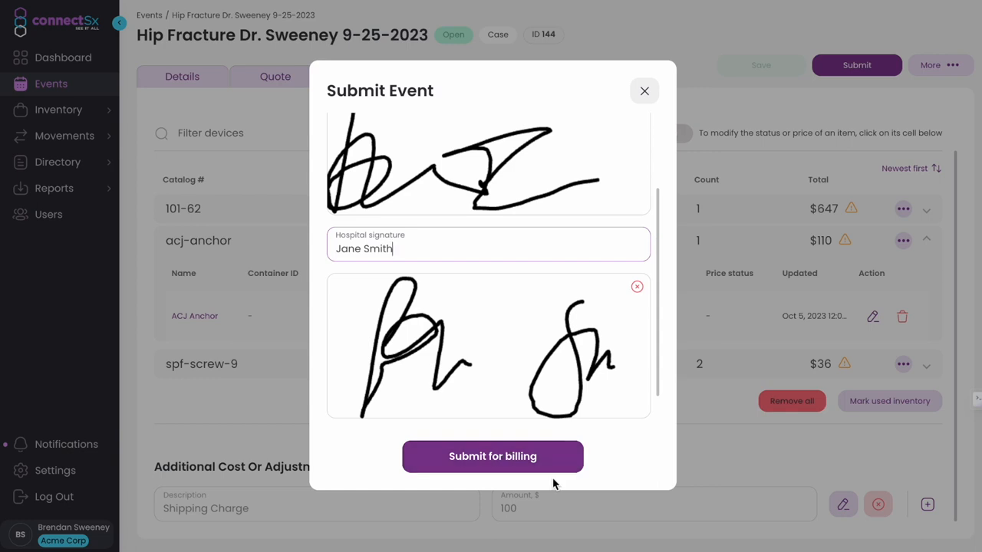
pyautogui.click(480, 467)
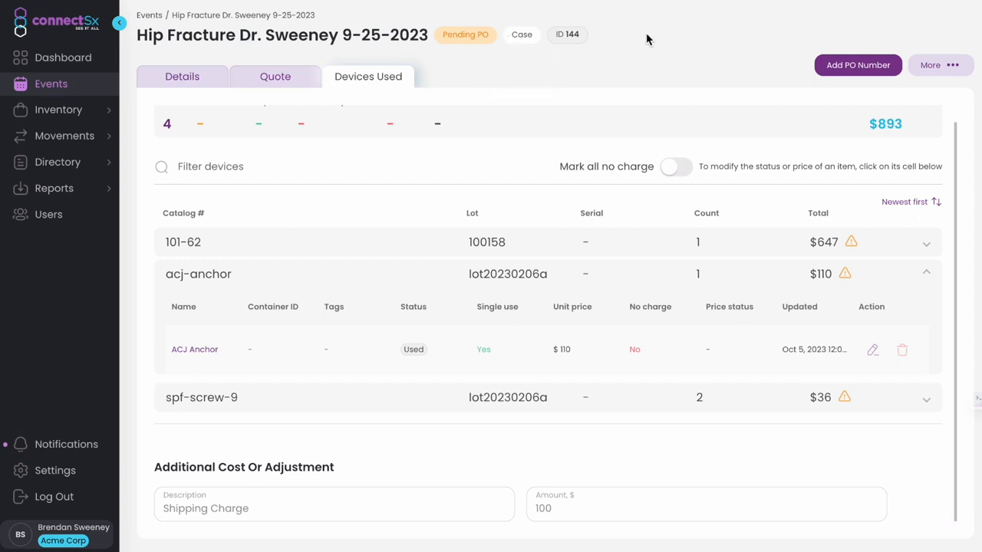
pyautogui.click(964, 74)
pyautogui.moveTo(905, 144)
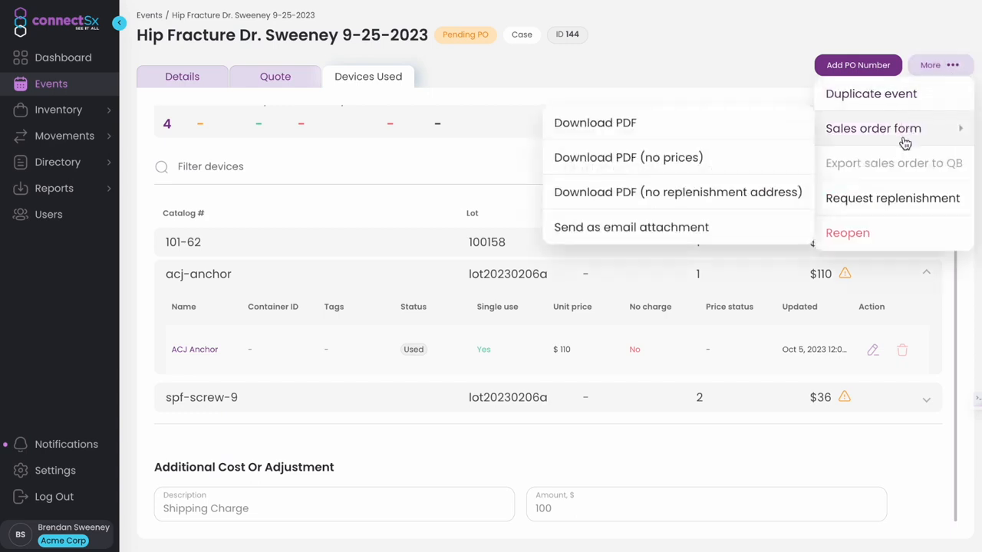
pyautogui.click(736, 61)
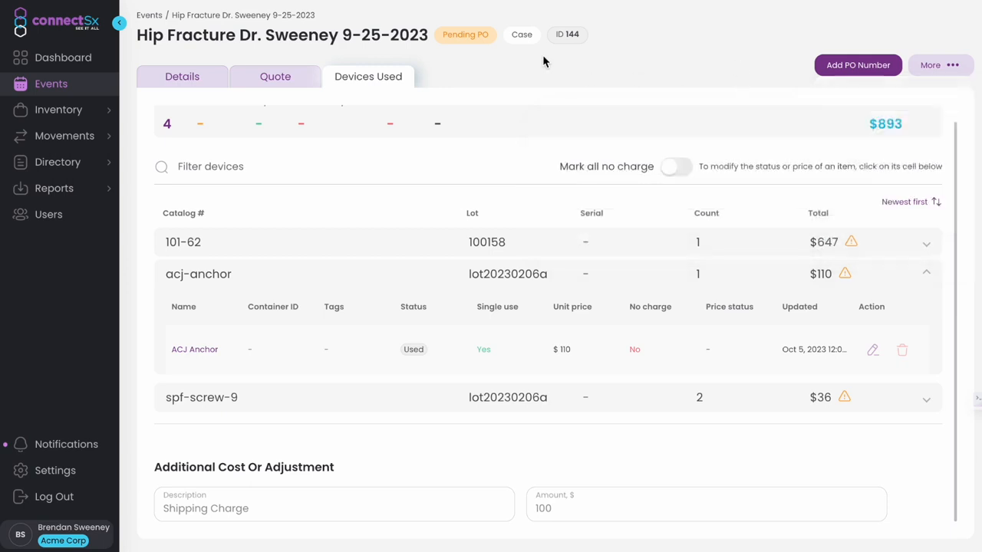